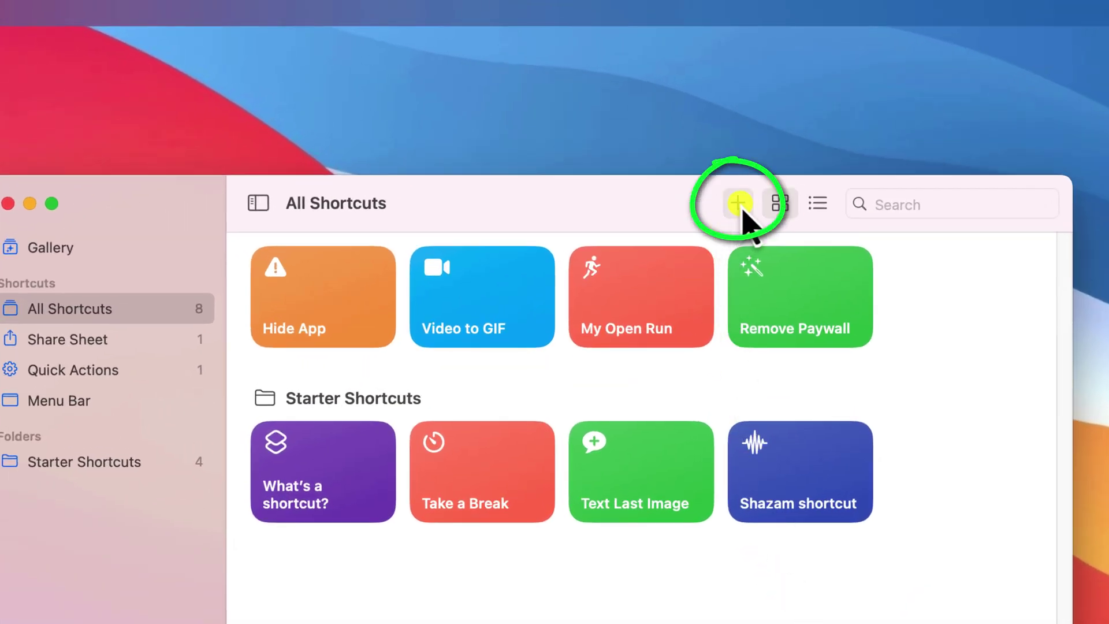
Create a new shortcut and add the Quit App action, found by searching 'quit'
{"action": "left_click", "coordinate": [738, 203]}
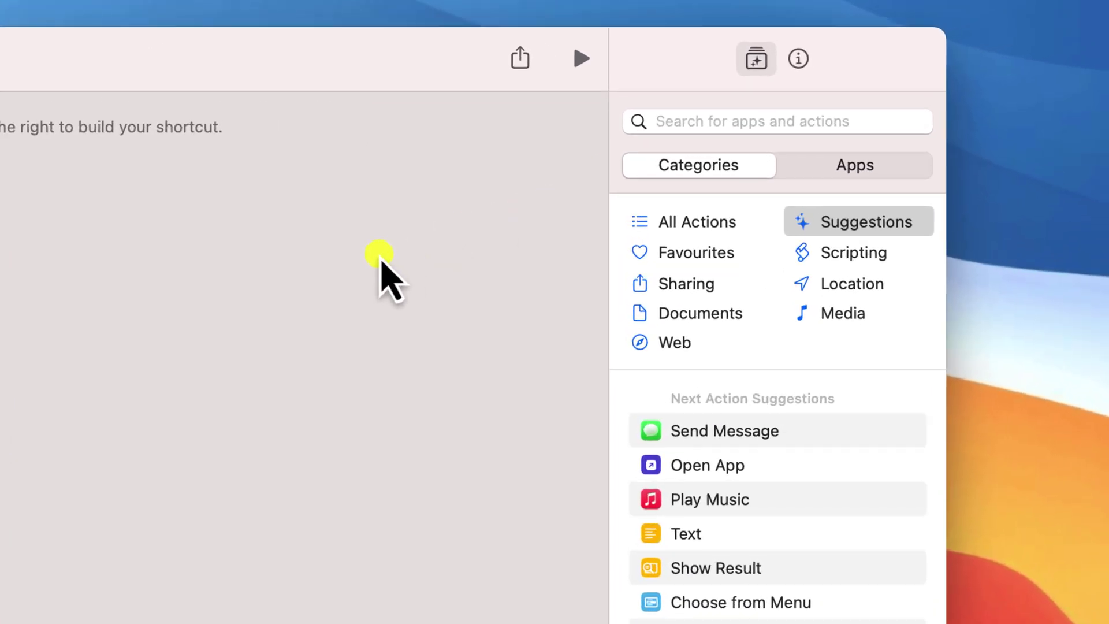
{"action": "left_click", "coordinate": [685, 138]}
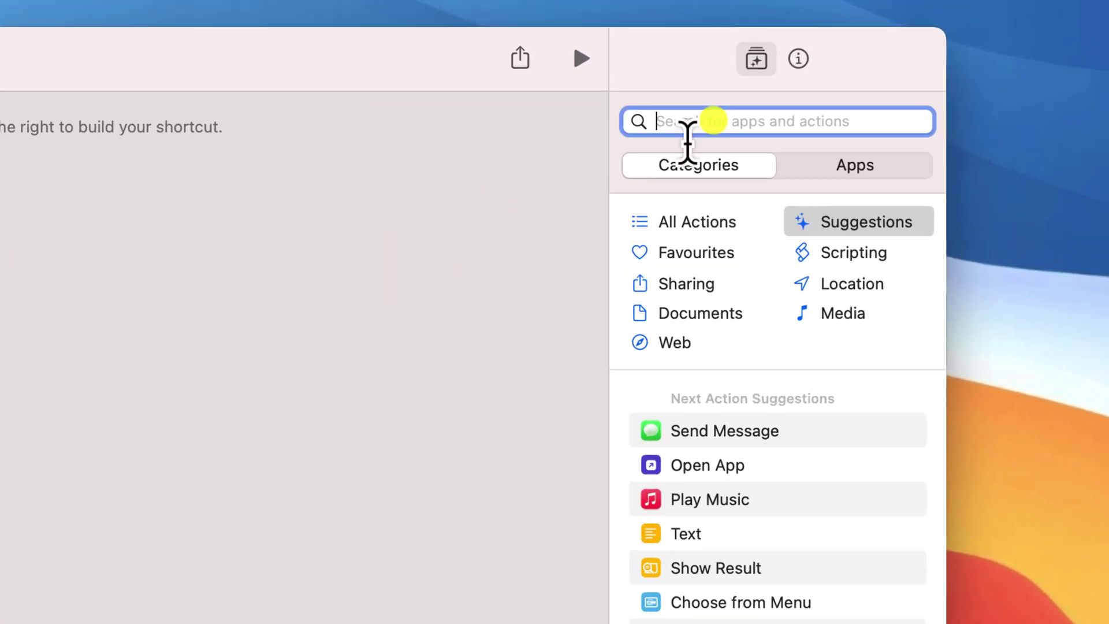
{"action": "type", "text": "quit"}
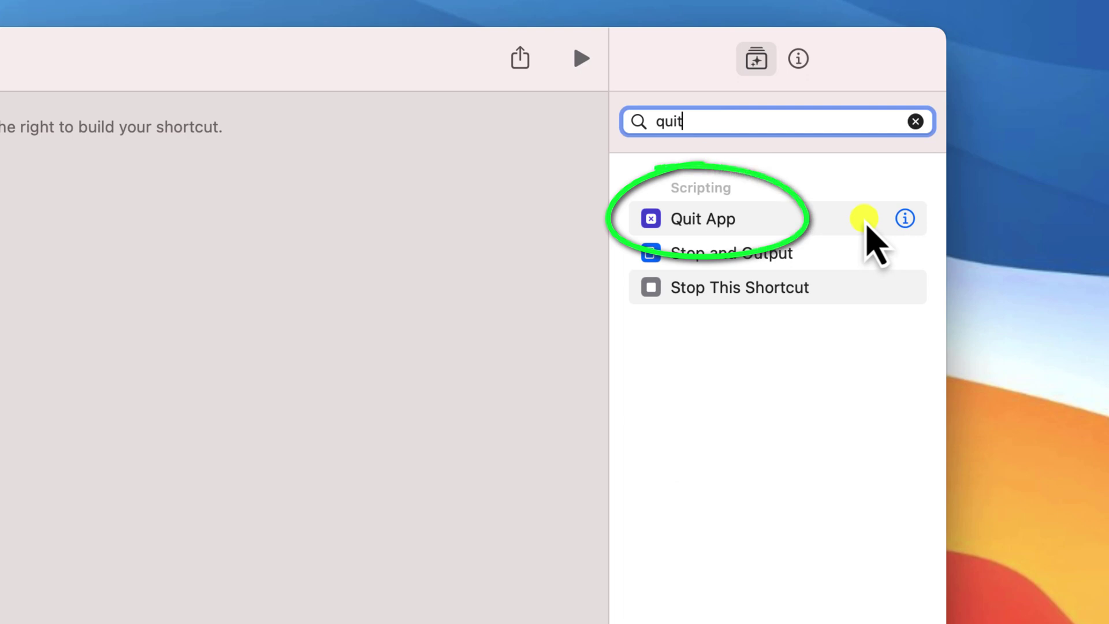
{"action": "left_click_drag", "start_coordinate": [867, 228], "coordinate": [0, 283]}
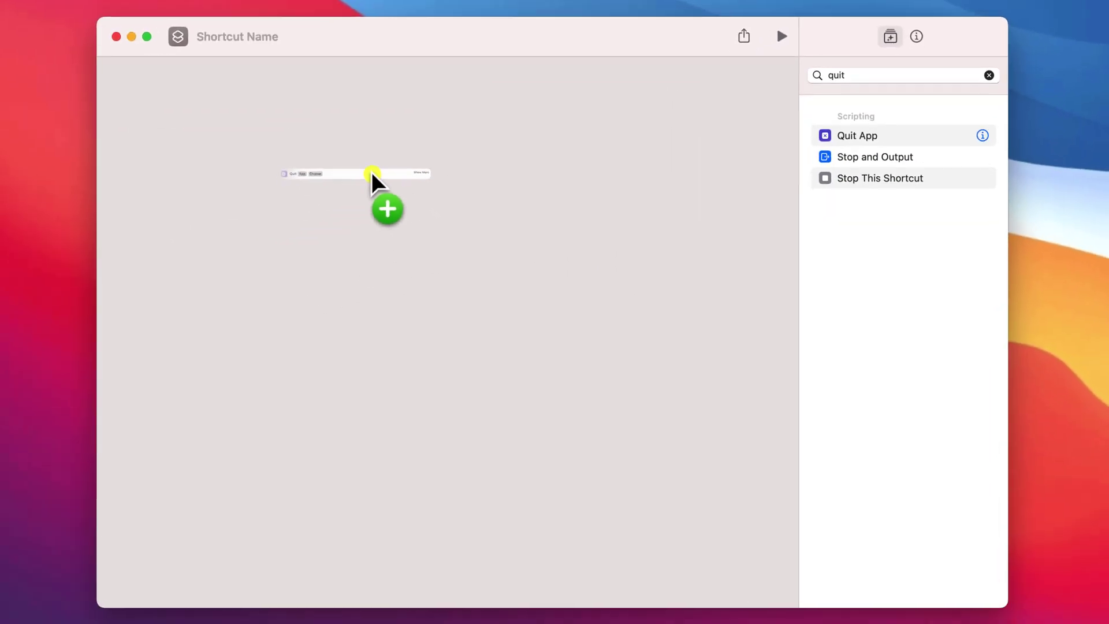
{"action": "left_click_drag", "start_coordinate": [372, 174], "coordinate": [376, 176]}
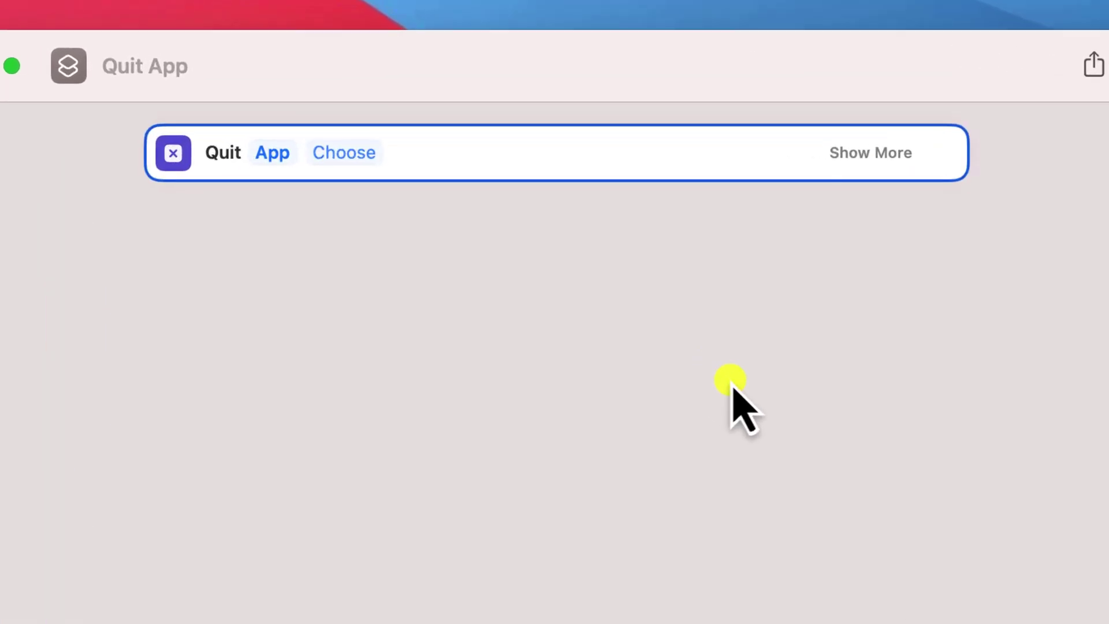
Set the Quit App action to quit the single app Activity Monitor
{"action": "left_click", "coordinate": [270, 153]}
{"action": "left_click", "coordinate": [283, 182]}
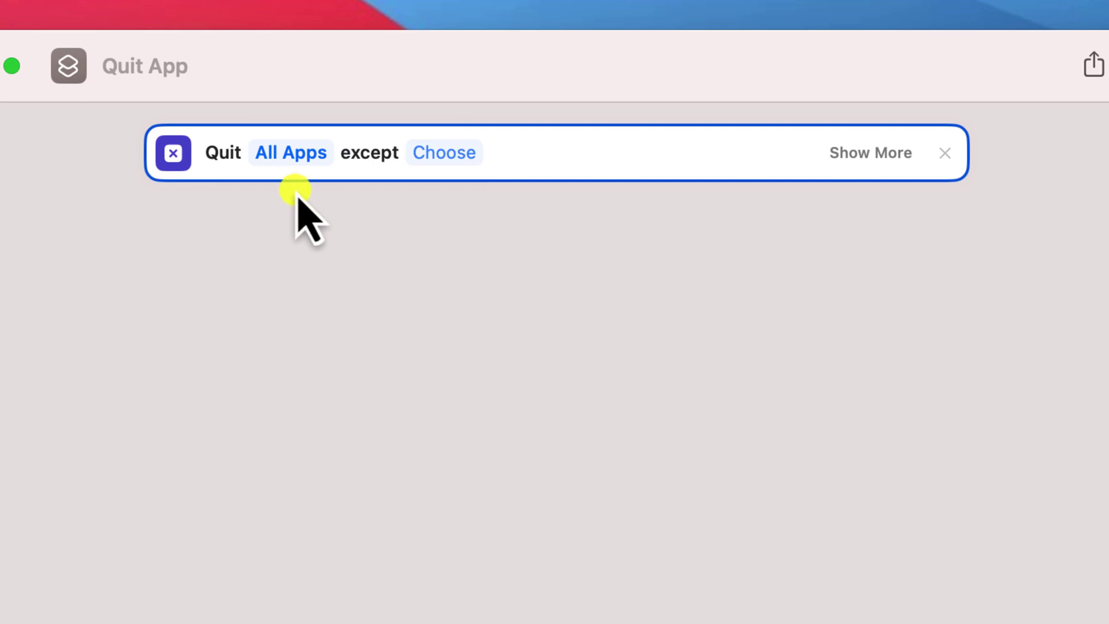
{"action": "left_click", "coordinate": [291, 154]}
{"action": "left_click", "coordinate": [295, 130]}
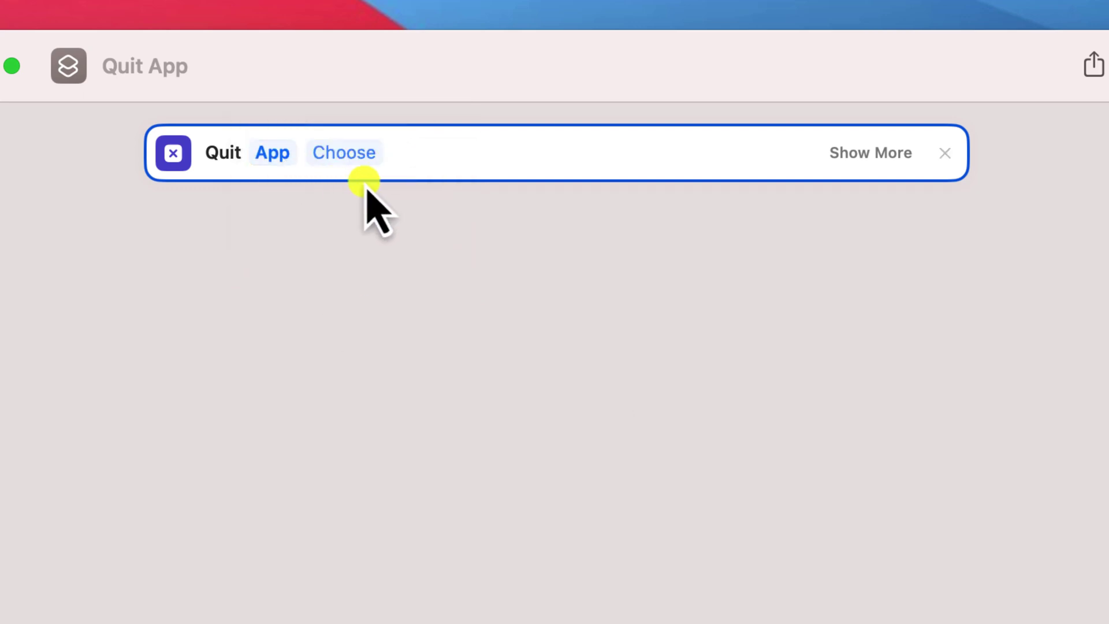
{"action": "left_click", "coordinate": [345, 153]}
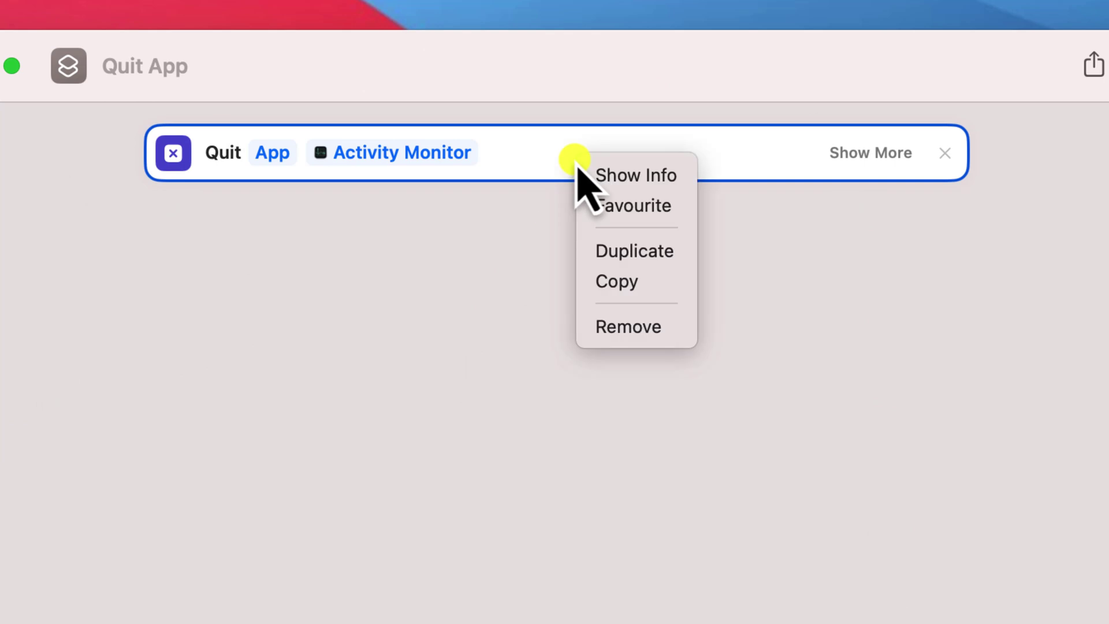
Duplicate the action, switch the copy to AdBlock, then delete that copy
{"action": "left_click", "coordinate": [643, 248]}
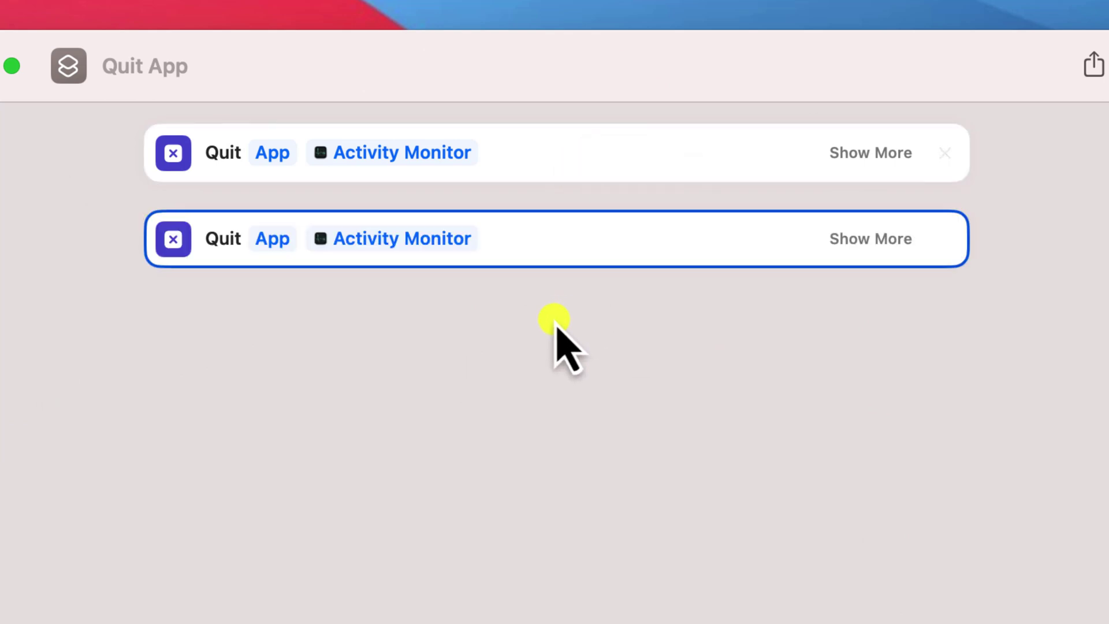
{"action": "left_click", "coordinate": [425, 239]}
{"action": "left_click", "coordinate": [416, 482]}
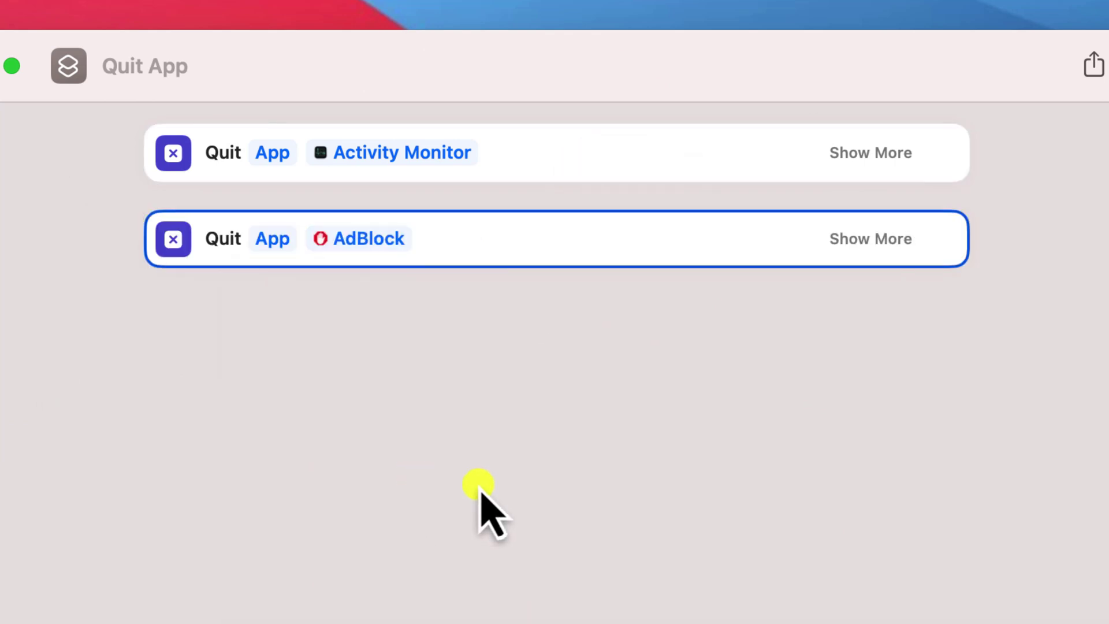
{"action": "left_click", "coordinate": [584, 495]}
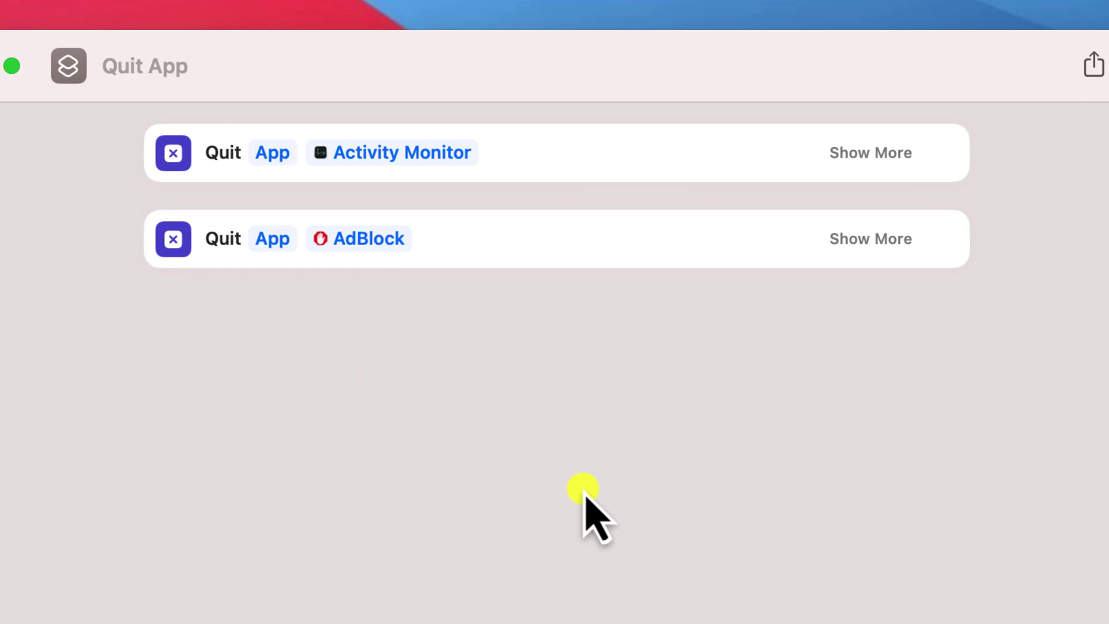
{"action": "left_click", "coordinate": [943, 239]}
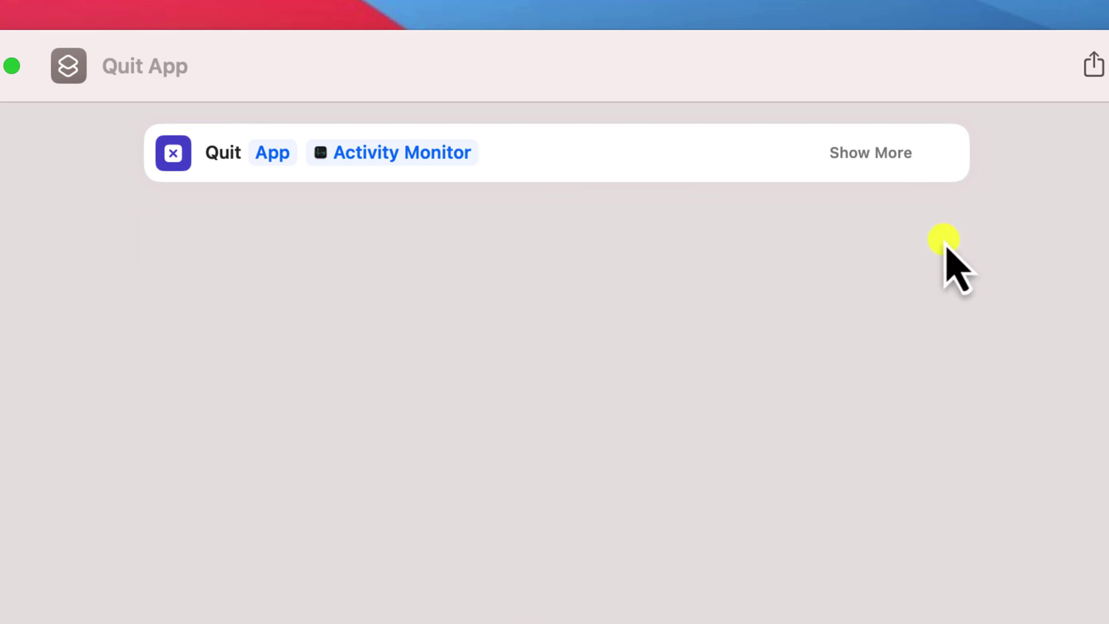
Switch Quit App to All Apps, exempting Camtasia 2022 found by searching 'cam'
{"action": "left_click", "coordinate": [265, 152]}
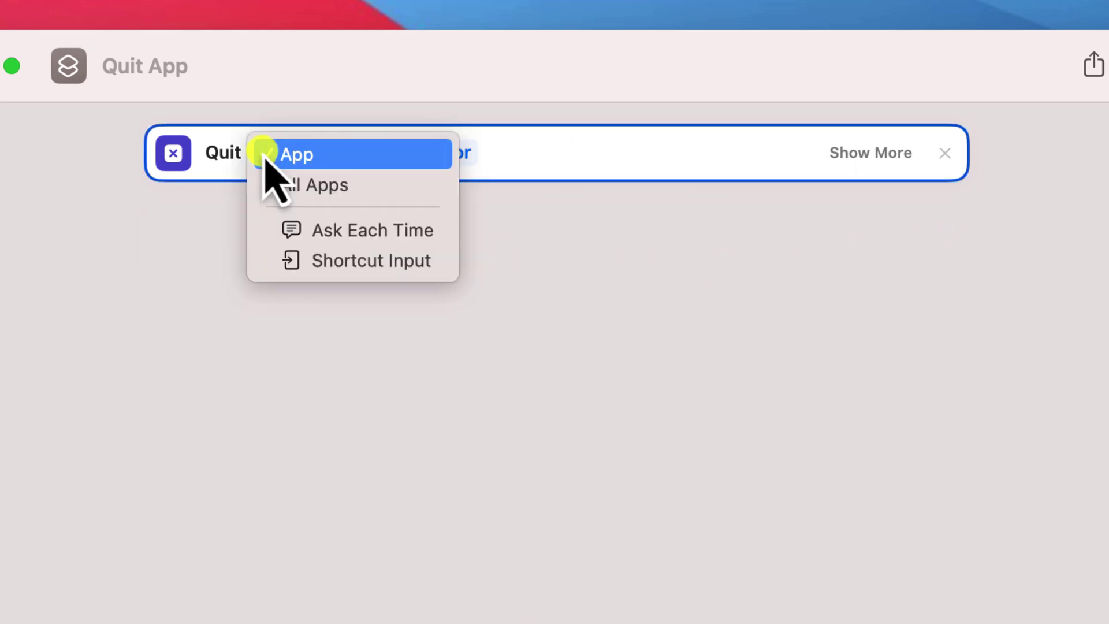
{"action": "left_click", "coordinate": [381, 186]}
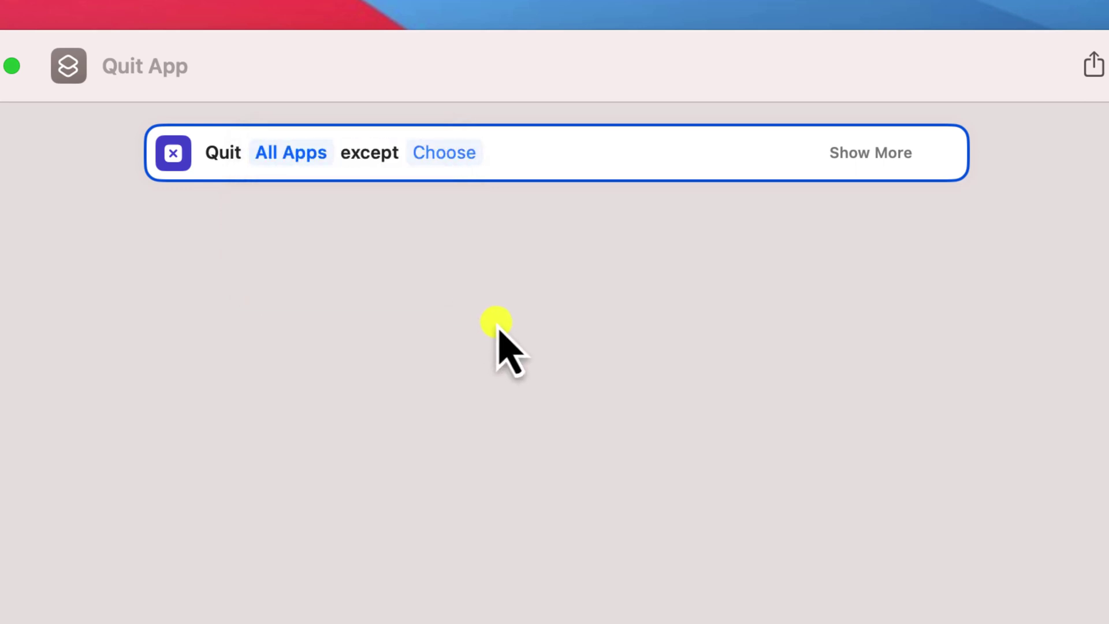
{"action": "left_click", "coordinate": [449, 154]}
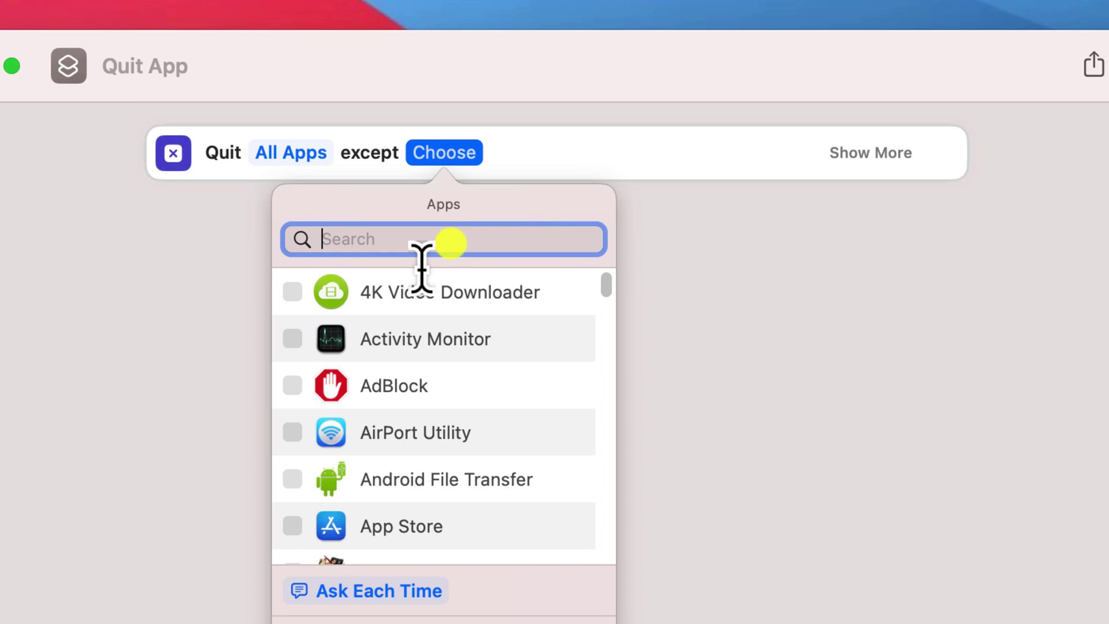
{"action": "type", "text": "cam"}
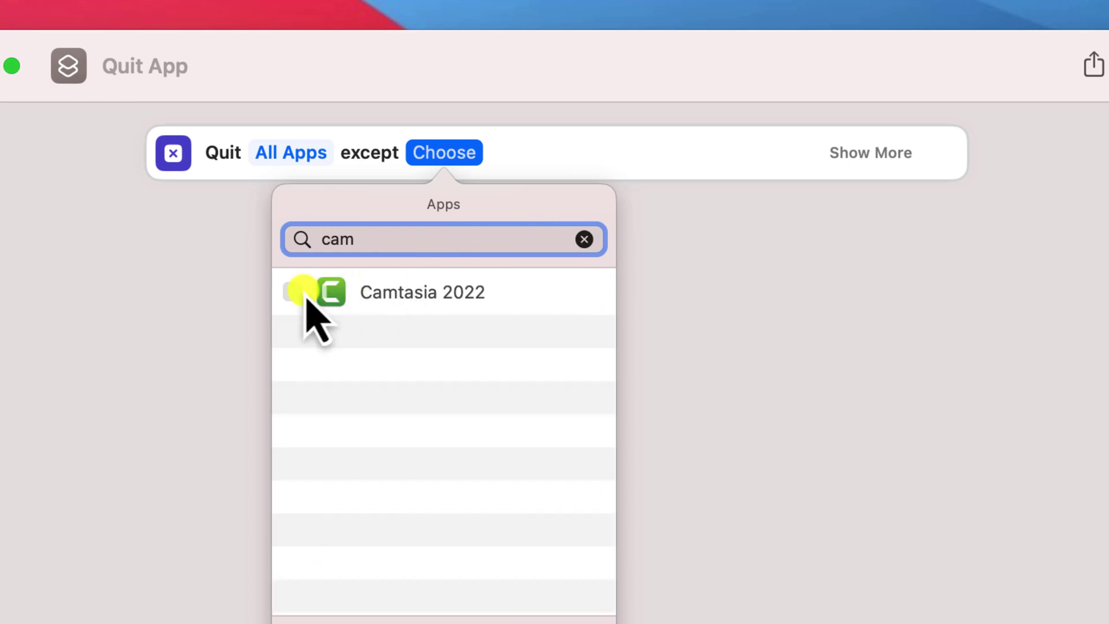
{"action": "left_click", "coordinate": [293, 292]}
{"action": "left_click", "coordinate": [707, 381]}
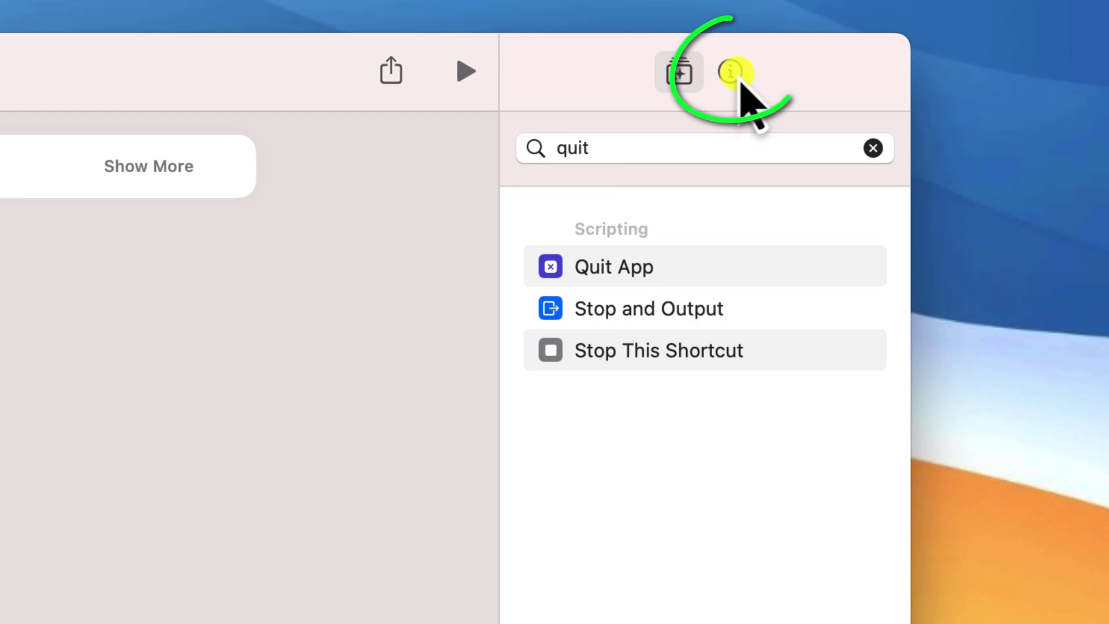
In Details, name it Kill Switch, make it a ^⌘X Quick Action, and pin it in the menu bar
{"action": "left_click", "coordinate": [739, 79]}
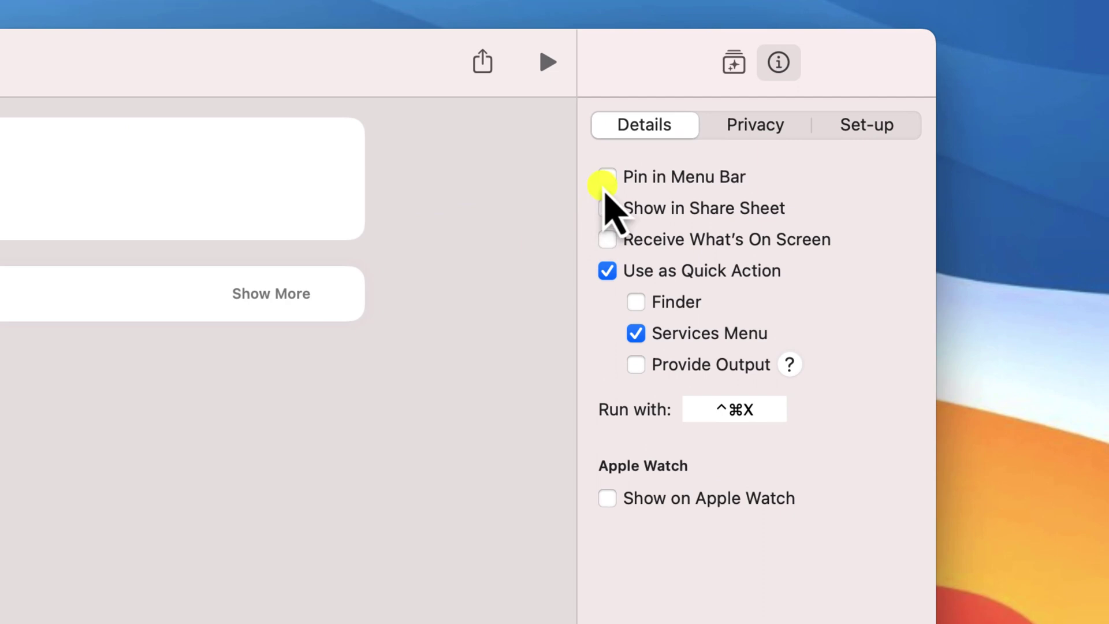
{"action": "left_click", "coordinate": [817, 104]}
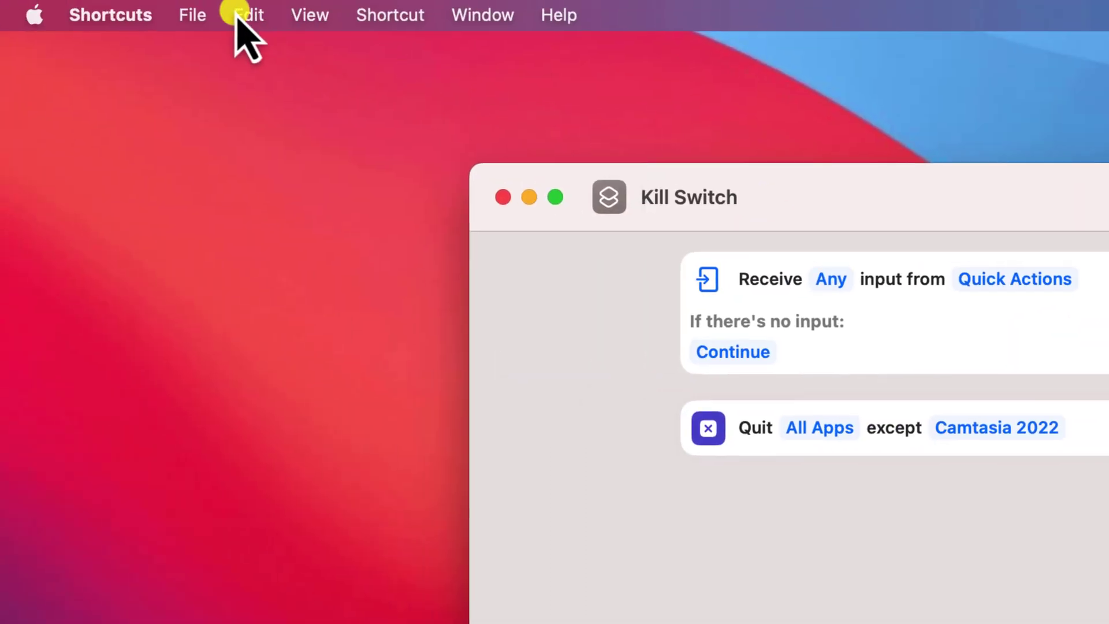
Add Kill Switch to the Dock from the File menu and close its editor
{"action": "left_click", "coordinate": [194, 15]}
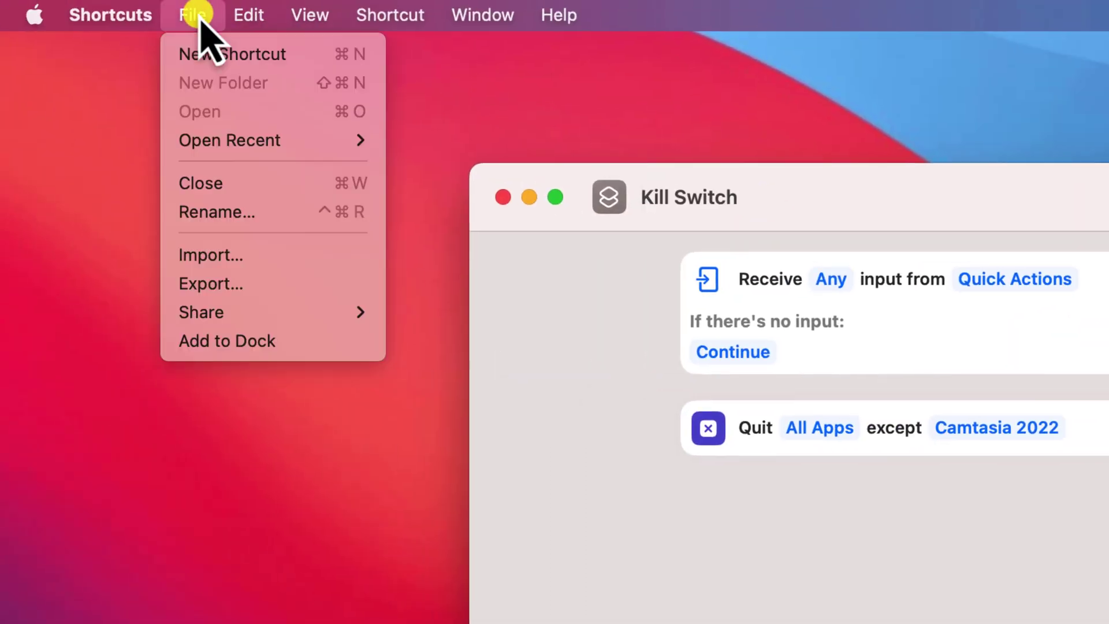
{"action": "left_click", "coordinate": [292, 342]}
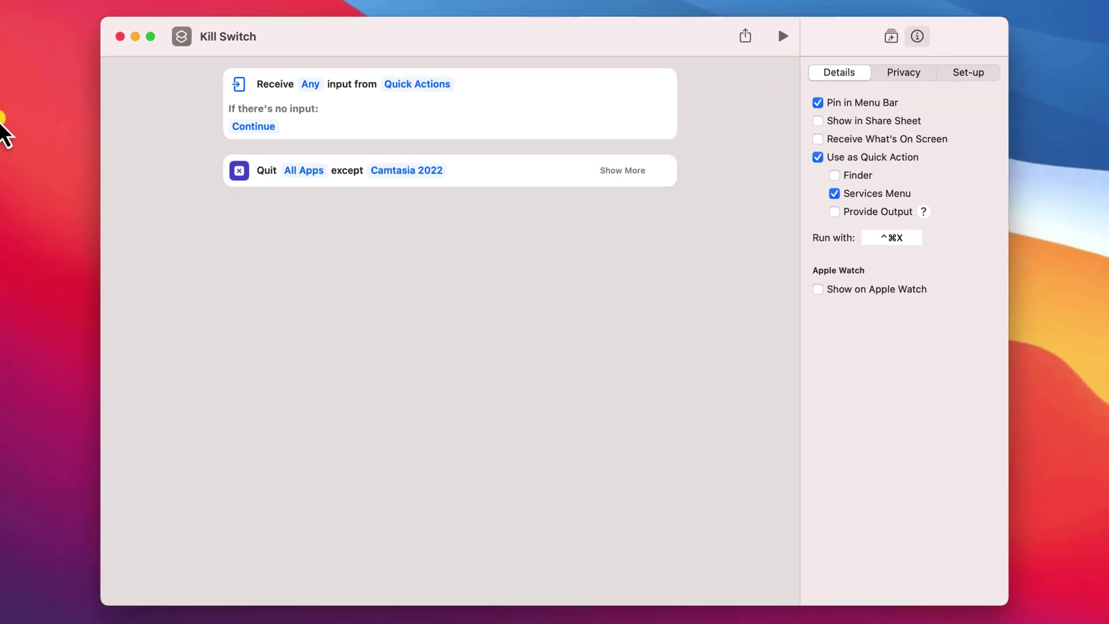
{"action": "left_click", "coordinate": [120, 37]}
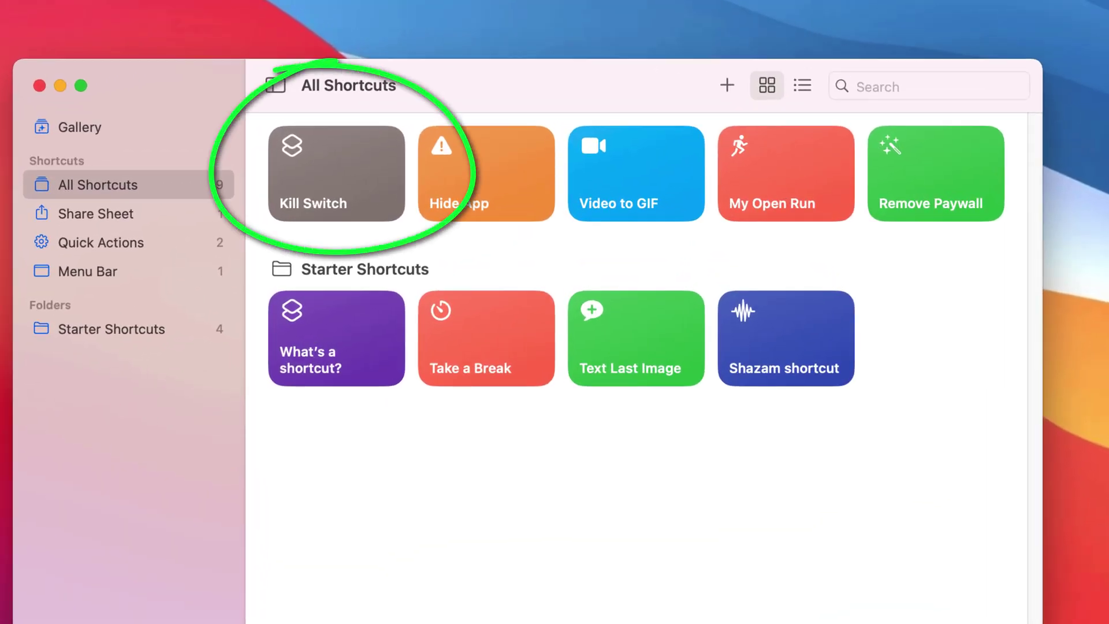
Change the Kill Switch tile icon to red with a skull symbol
{"action": "right_click", "coordinate": [346, 177]}
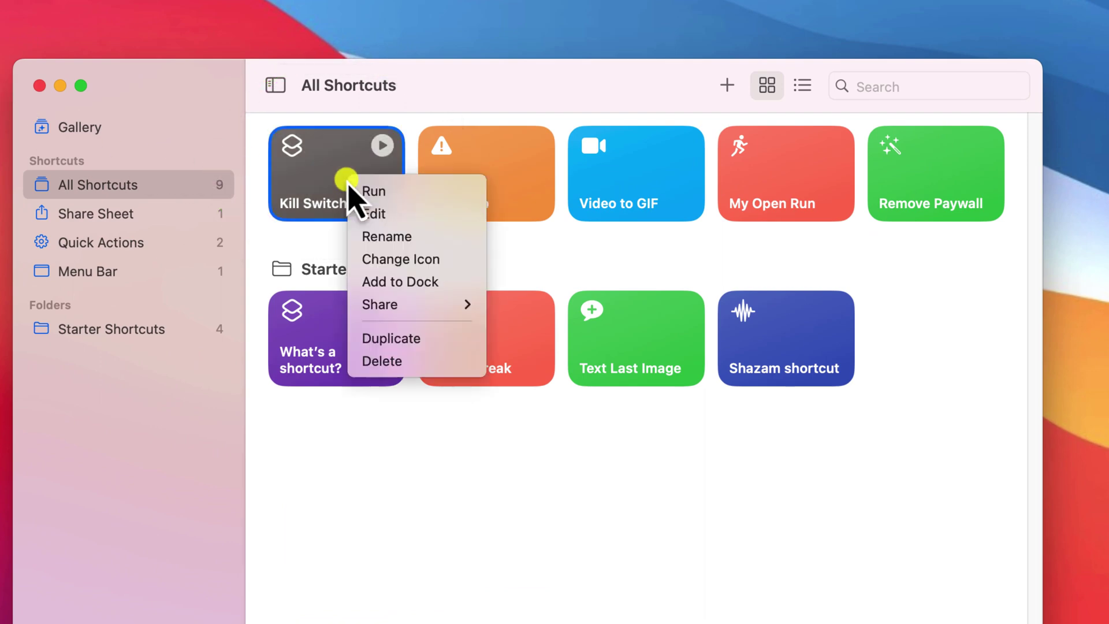
{"action": "left_click", "coordinate": [467, 261]}
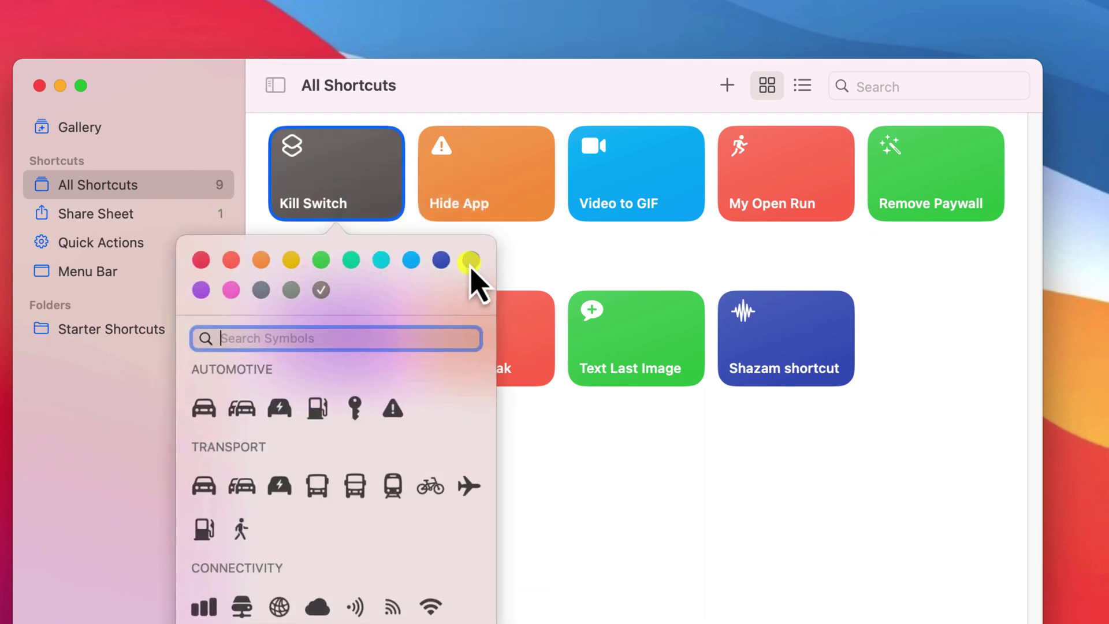
{"action": "left_click", "coordinate": [202, 261]}
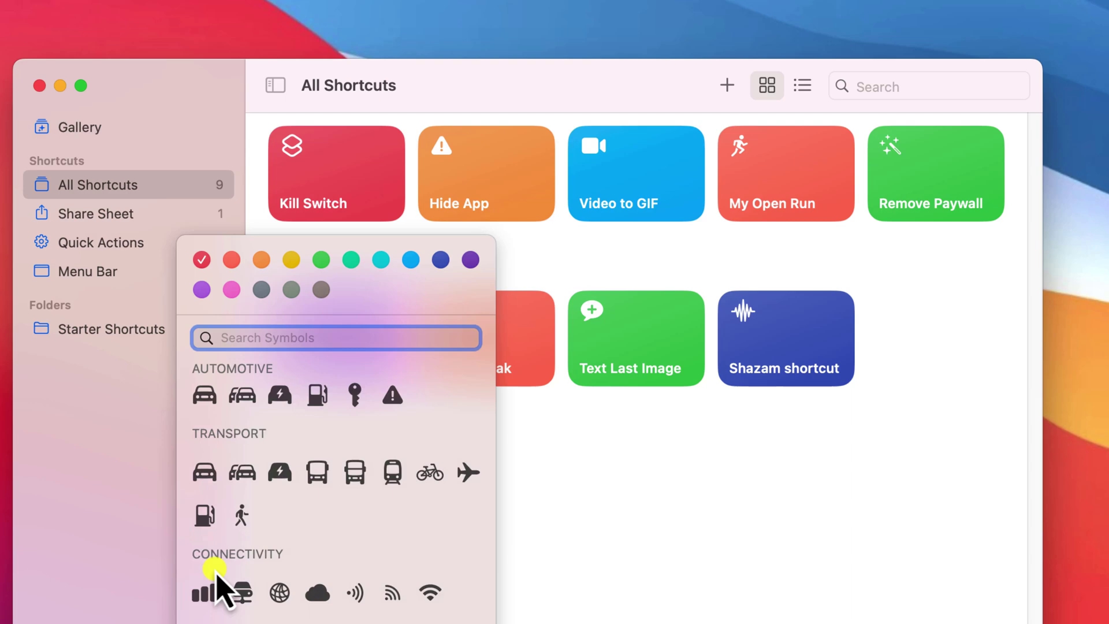
{"action": "scroll", "coordinate": [218, 587], "scroll_direction": "down", "scroll_amount": 5}
{"action": "left_click", "coordinate": [218, 587]}
{"action": "left_click", "coordinate": [598, 583]}
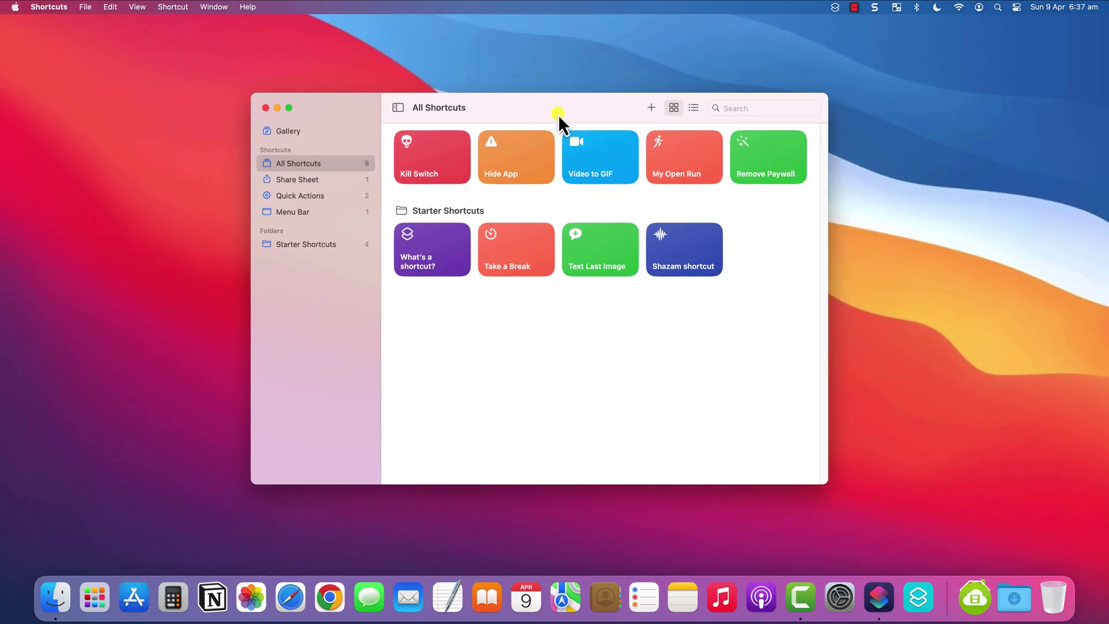
Move the Shortcuts window aside and trigger Kill Switch to quit Safari, Pages and Calculator
{"action": "left_click_drag", "start_coordinate": [557, 111], "coordinate": [1104, 7]}
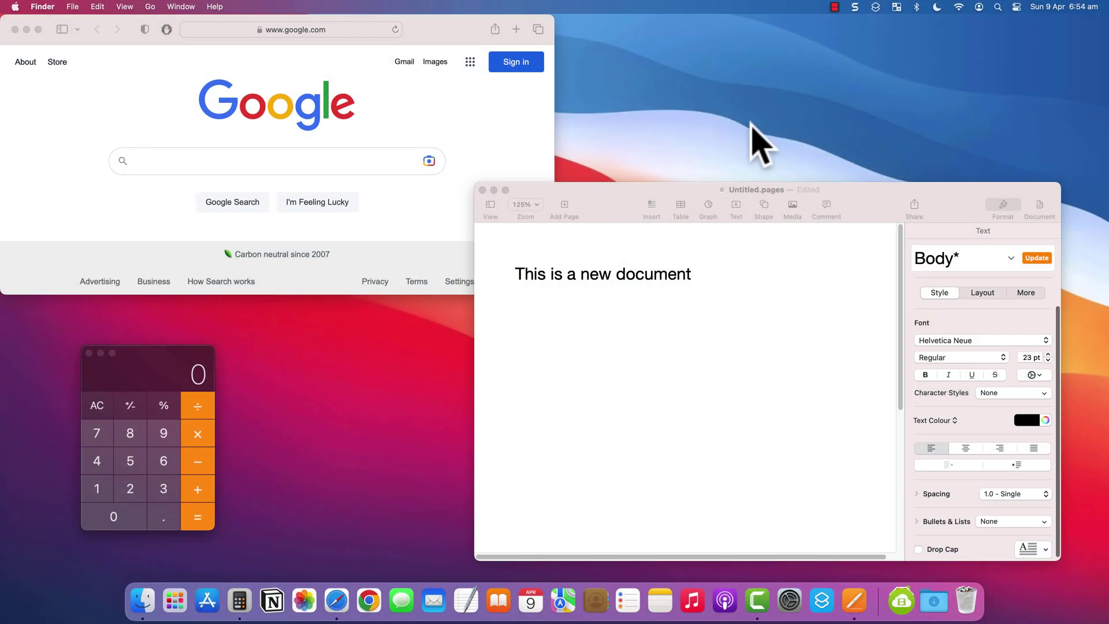
{"action": "key", "text": "super+w"}
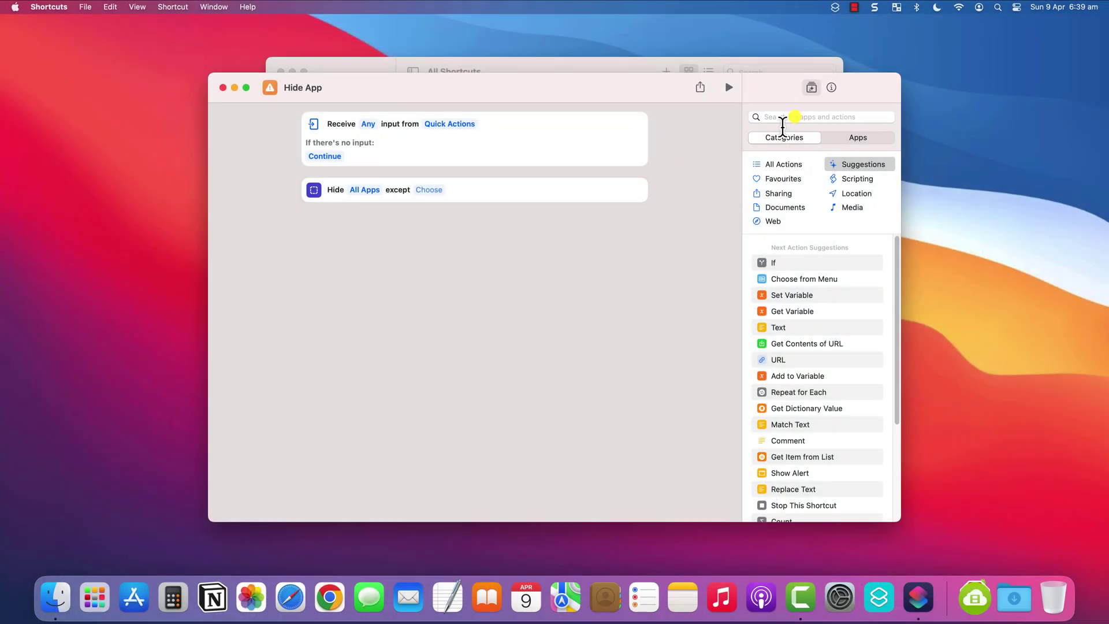
Find the Hide App action via a 'hide' search and view the shortcut's ^⌘H Quick Action details
{"action": "left_click", "coordinate": [781, 117]}
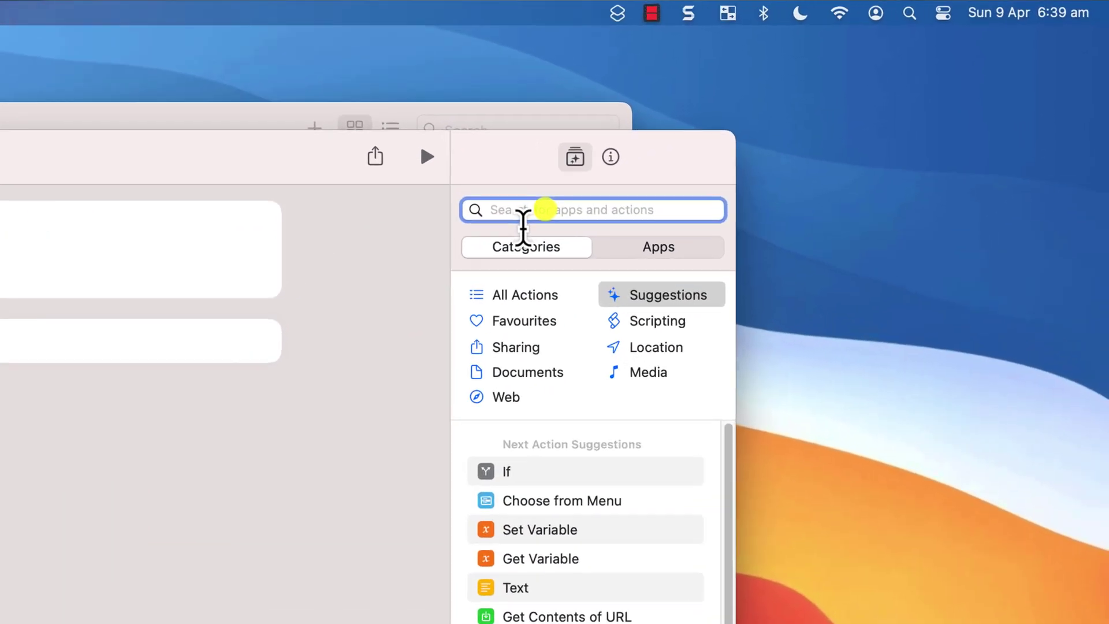
{"action": "type", "text": "hide"}
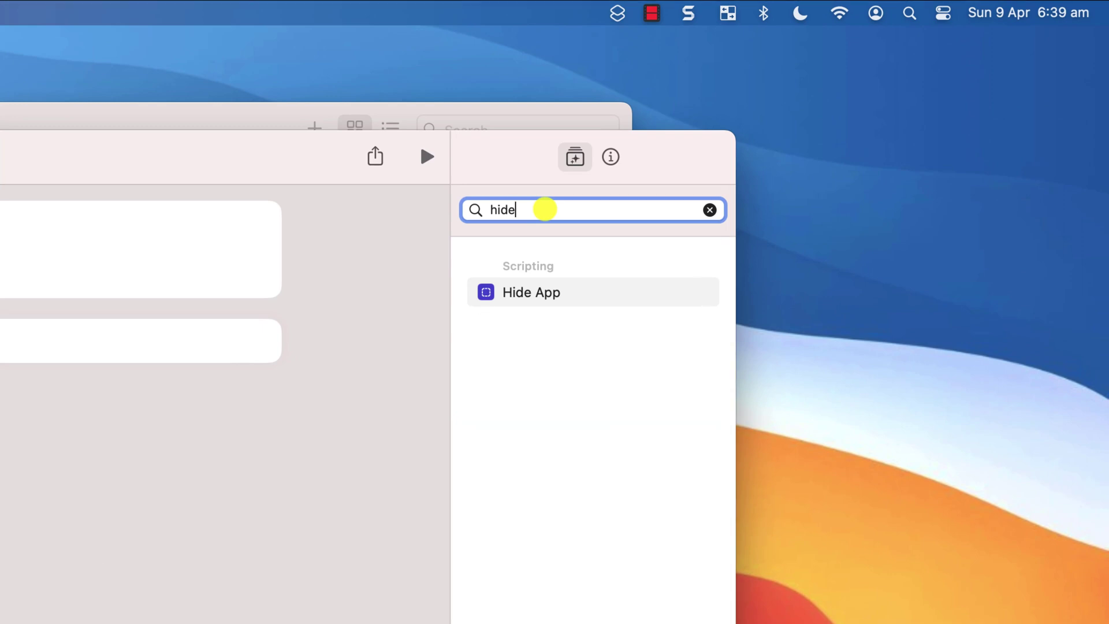
{"action": "left_click", "coordinate": [638, 293]}
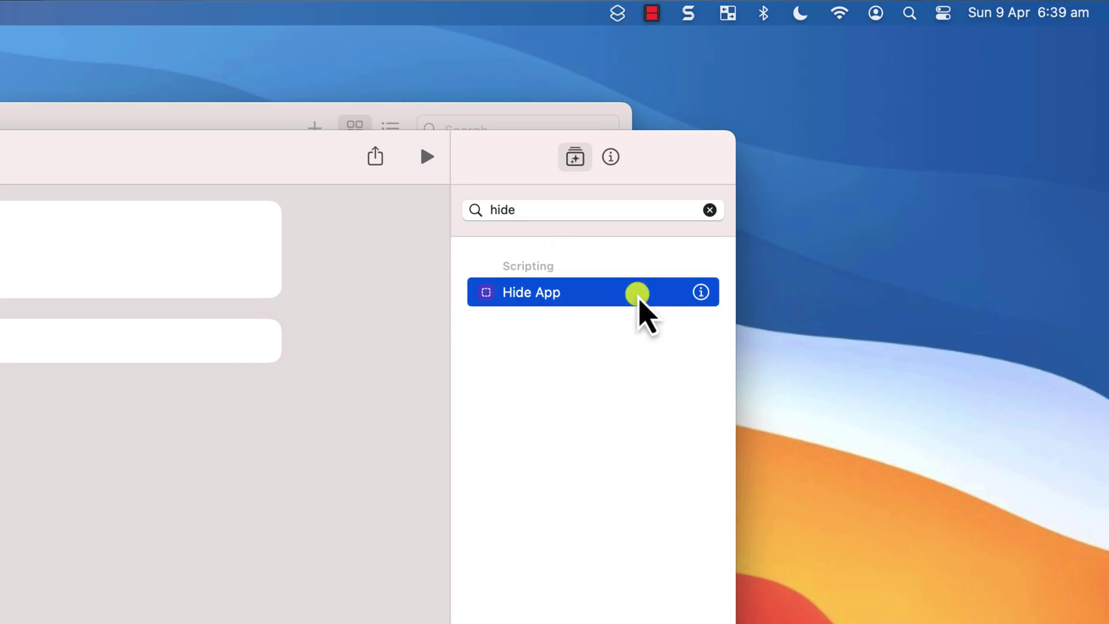
{"action": "left_click", "coordinate": [610, 157]}
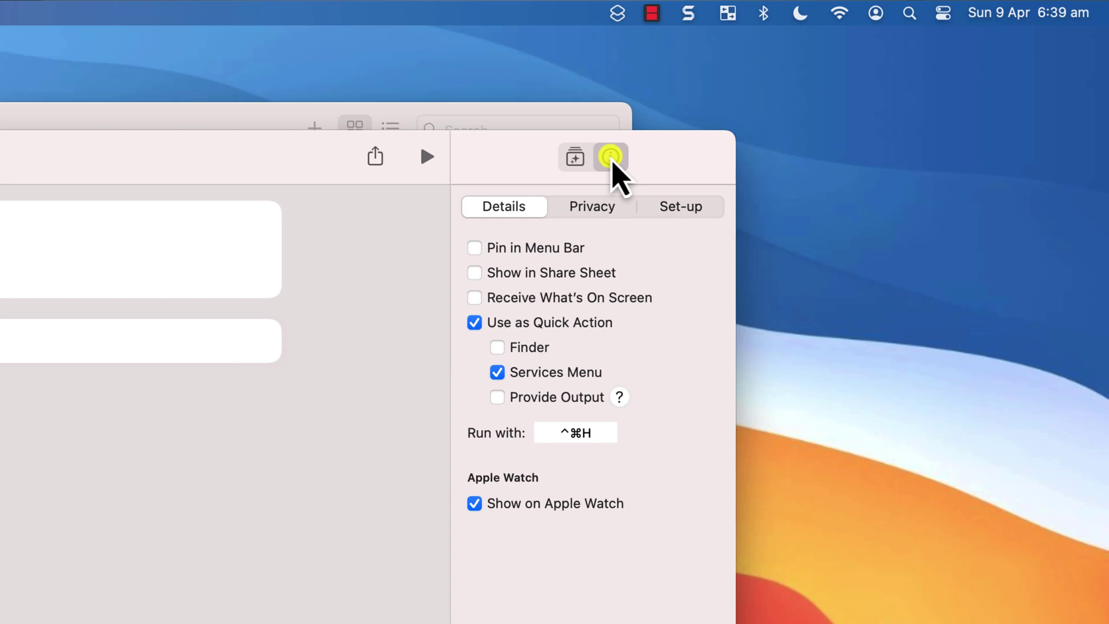